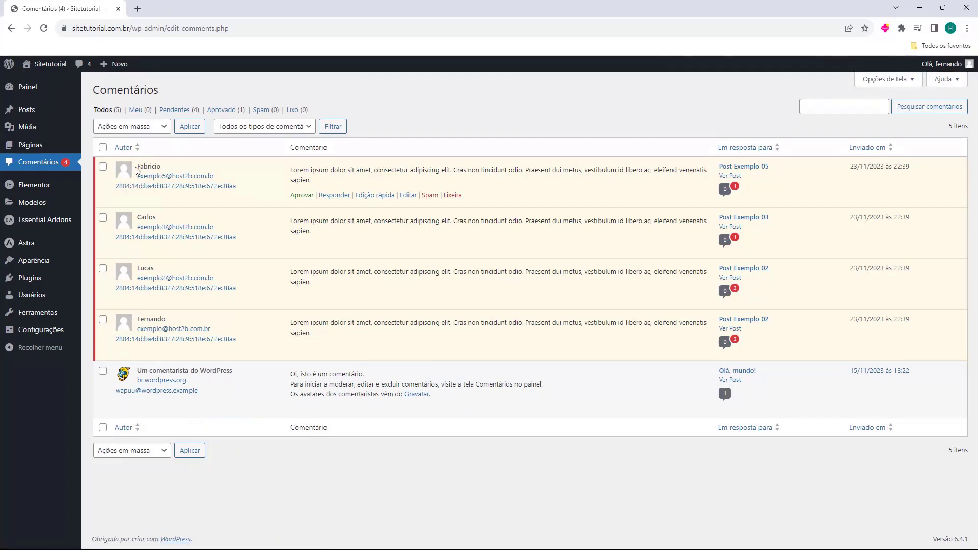
Review the author details and the text of the pending comment on Post Exemplo 05
{"action": "left_click_drag", "start_coordinate": [138, 166], "coordinate": [159, 166]}
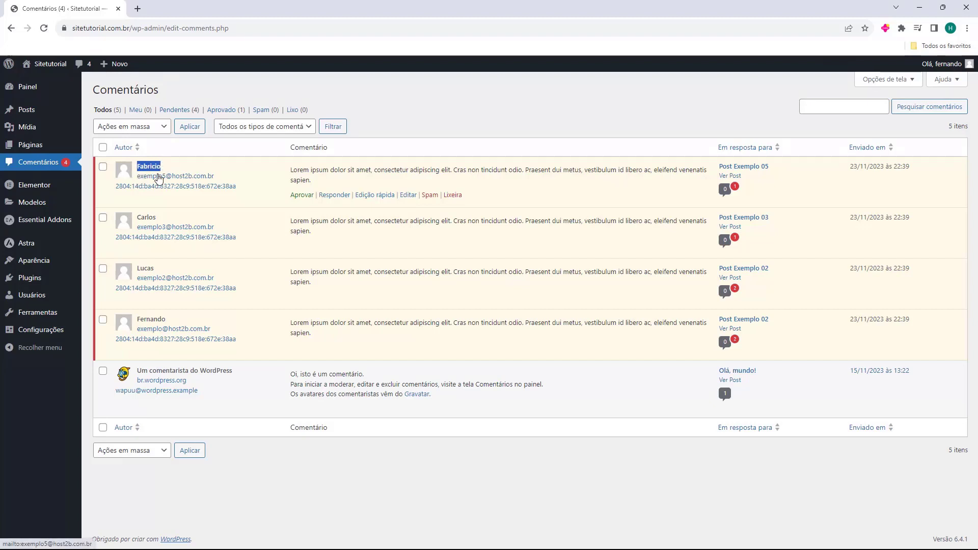
{"action": "left_click", "coordinate": [237, 205]}
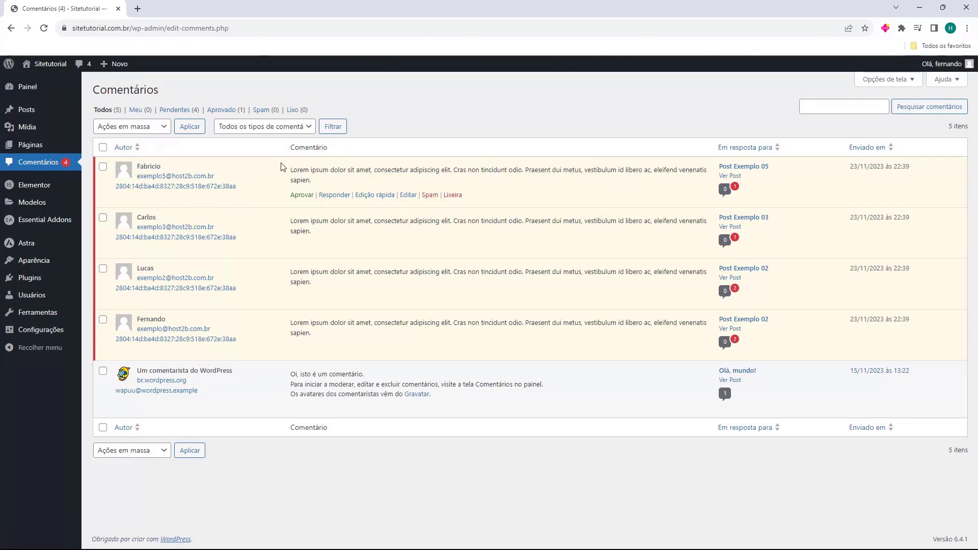
{"action": "left_click_drag", "start_coordinate": [300, 169], "coordinate": [323, 183]}
{"action": "left_click", "coordinate": [326, 184]}
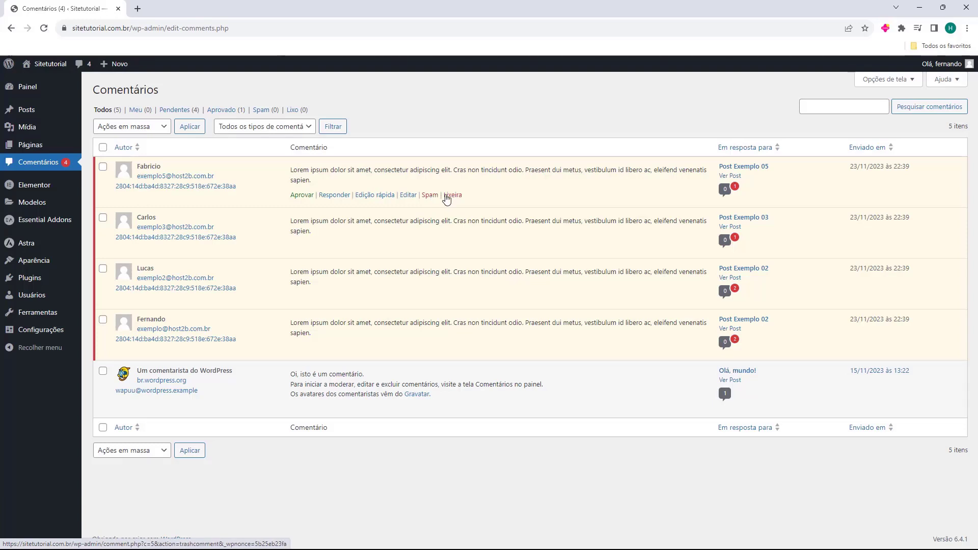
Inspect the editable fields of the pending Post Exemplo 05 comment in the full editor and in quick edit, leaving both without saving
{"action": "left_click", "coordinate": [409, 195]}
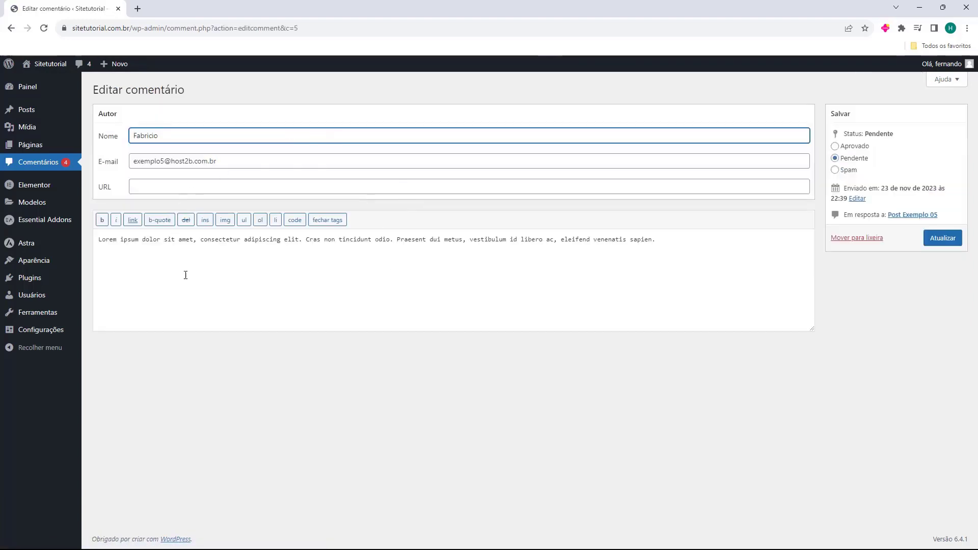
{"action": "left_click_drag", "start_coordinate": [105, 140], "coordinate": [193, 137]}
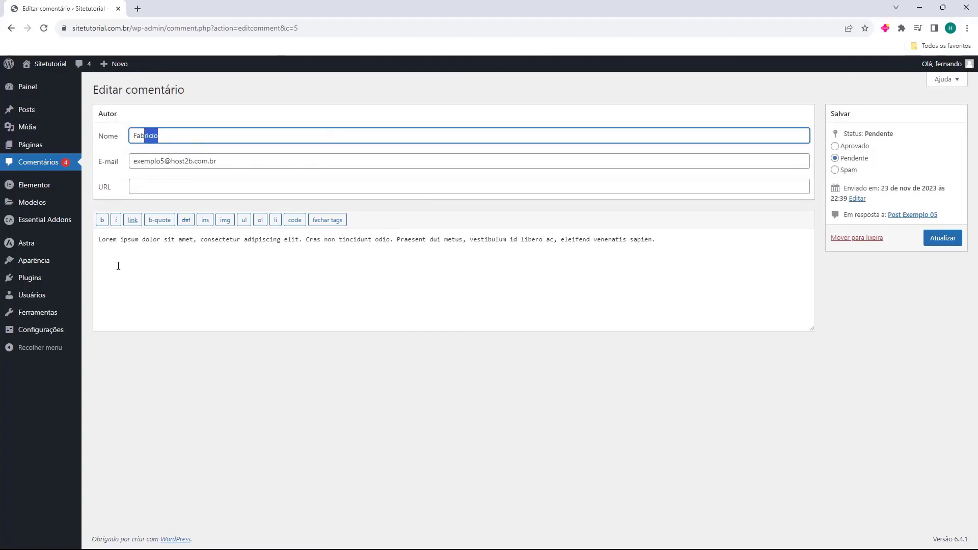
{"action": "left_click_drag", "start_coordinate": [118, 266], "coordinate": [637, 270]}
{"action": "left_click", "coordinate": [565, 275]}
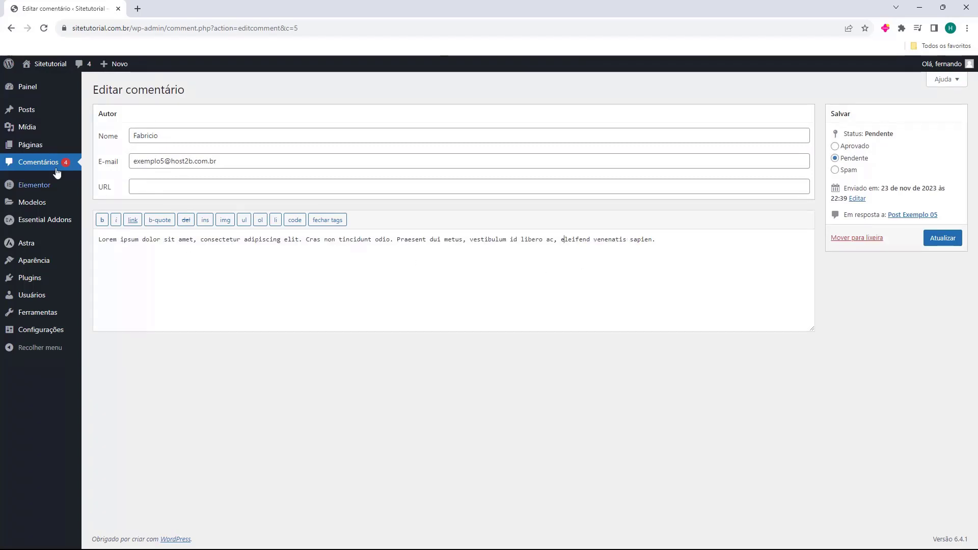
{"action": "left_click", "coordinate": [41, 163]}
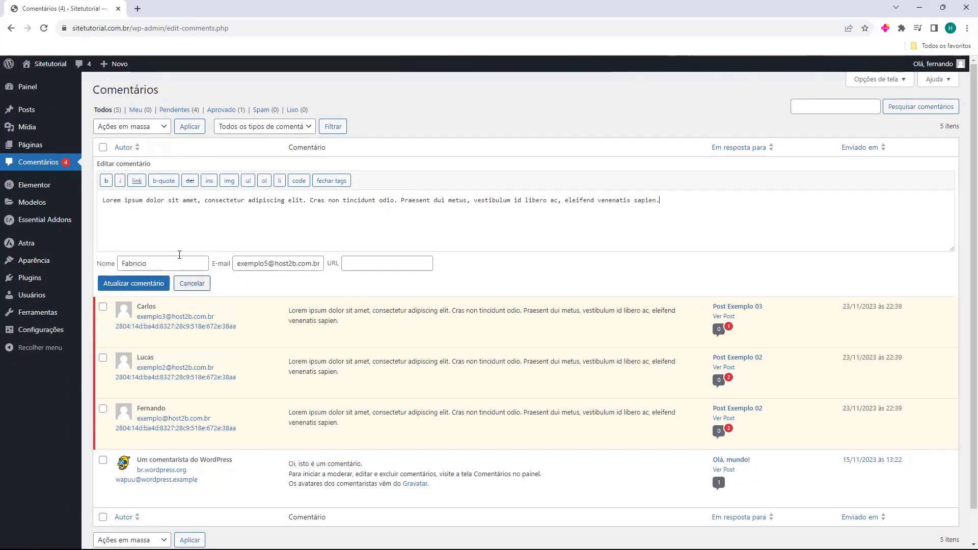
{"action": "left_click", "coordinate": [193, 283]}
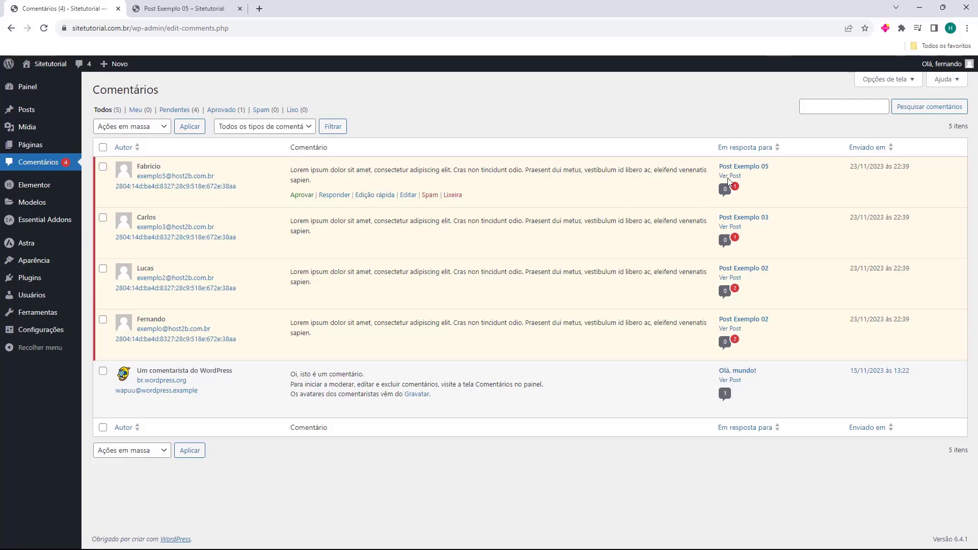
Examine the comment section at the end of the published Post Exemplo 05 and return to the comments list
{"action": "left_click", "coordinate": [209, 9]}
{"action": "scroll", "coordinate": [176, 296], "scroll_direction": "down", "scroll_amount": 6}
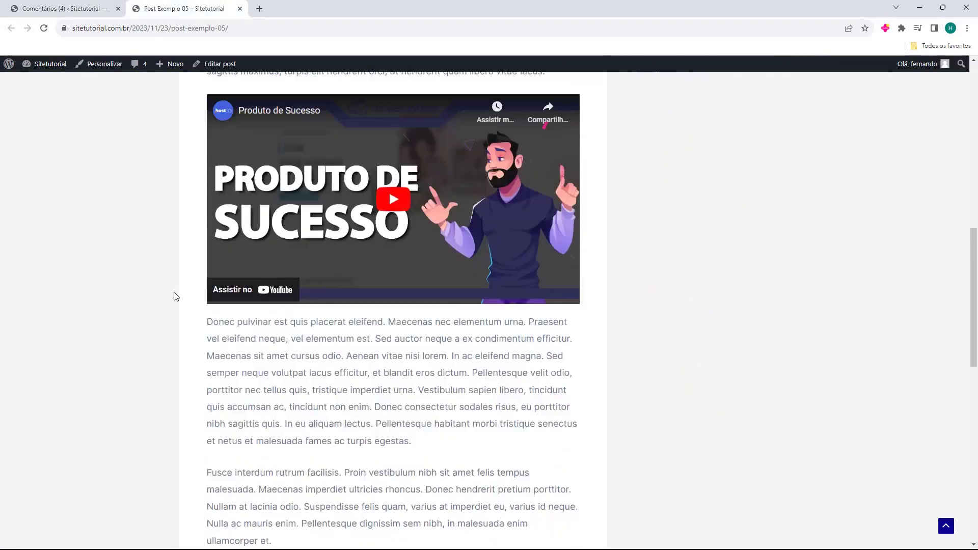
{"action": "scroll", "coordinate": [176, 297], "scroll_direction": "down", "scroll_amount": 10}
{"action": "scroll", "coordinate": [184, 306], "scroll_direction": "up", "scroll_amount": 2}
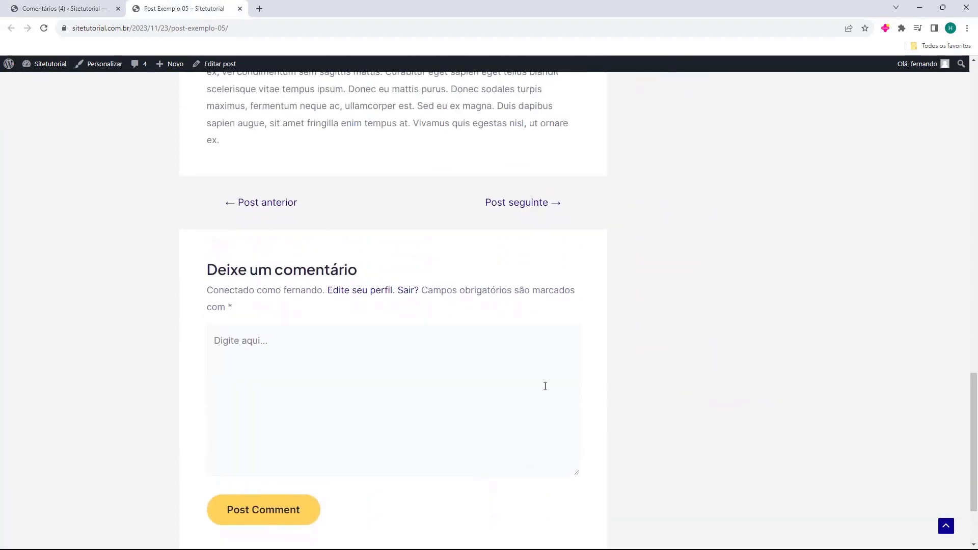
{"action": "left_click", "coordinate": [60, 4]}
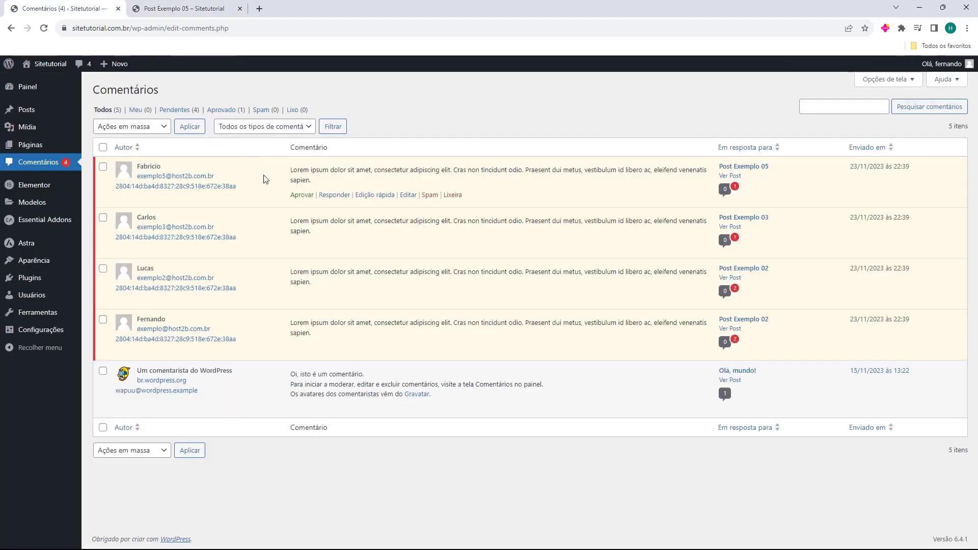
Approve the pending comment on Post Exemplo 05 and reload the published post to check its comment section
{"action": "left_click", "coordinate": [302, 195]}
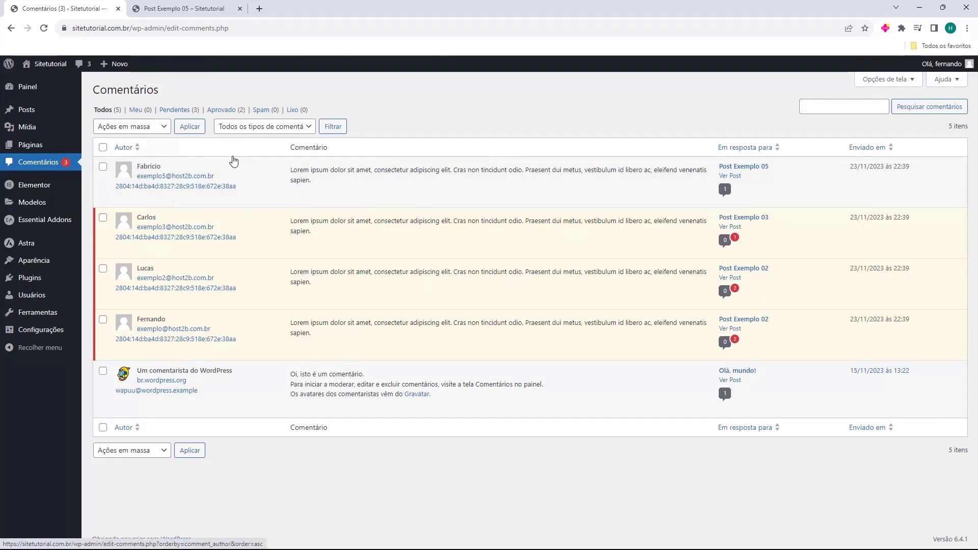
{"action": "left_click", "coordinate": [189, 16]}
{"action": "left_click", "coordinate": [44, 31]}
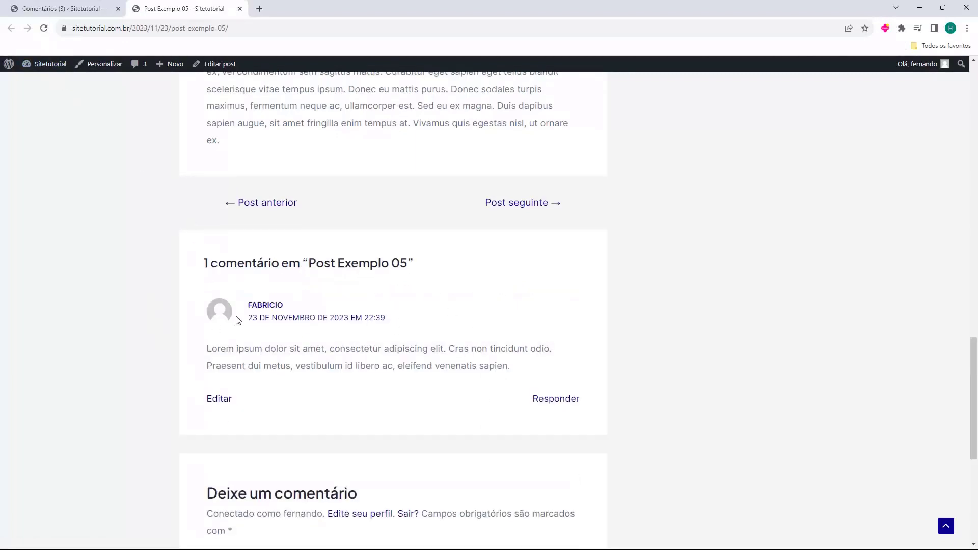
{"action": "scroll", "coordinate": [237, 248], "scroll_direction": "down", "scroll_amount": 1}
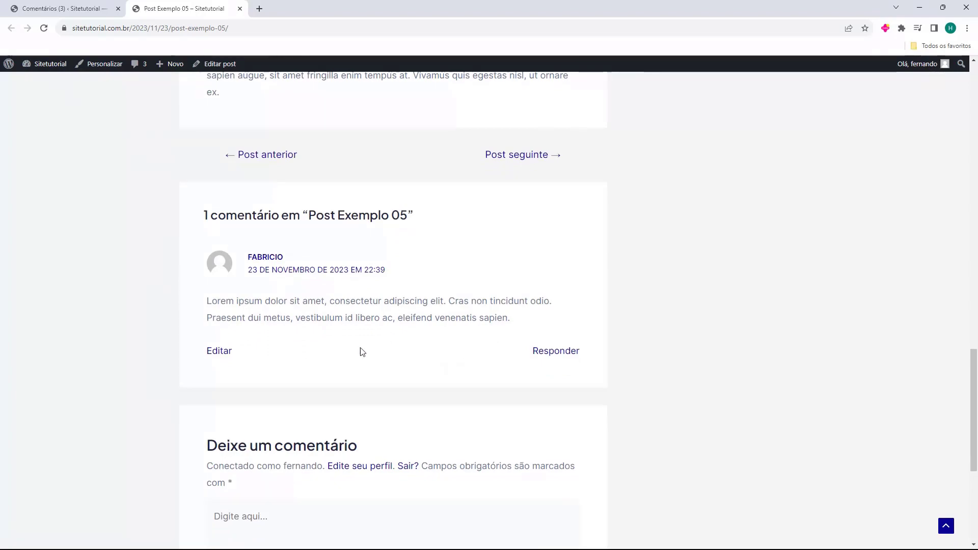
Reply "Exemplo de Resposta" to the approved comment on Post Exemplo 05 and reload the published post to check the reply
{"action": "left_click", "coordinate": [61, 9]}
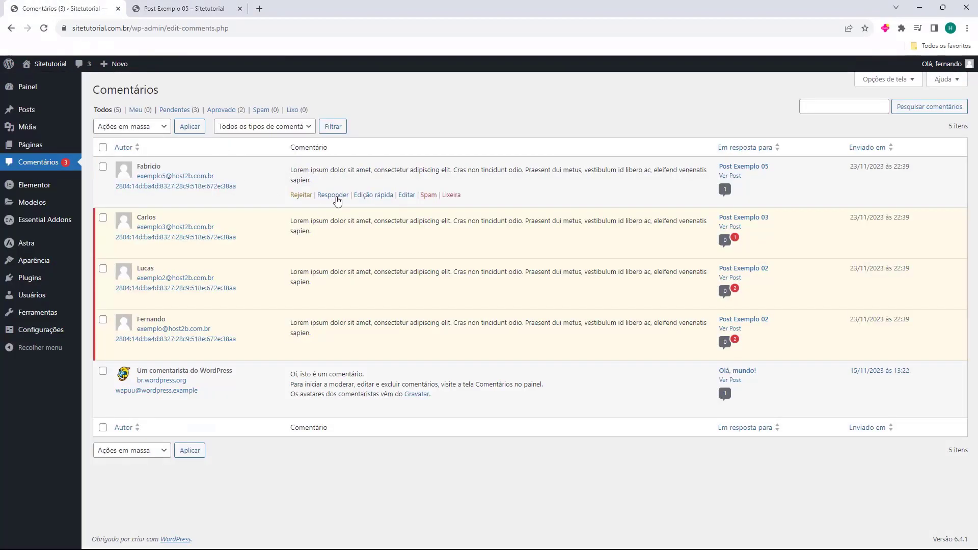
{"action": "left_click", "coordinate": [331, 195]}
{"action": "type", "text": "Exemplo de Resposta"}
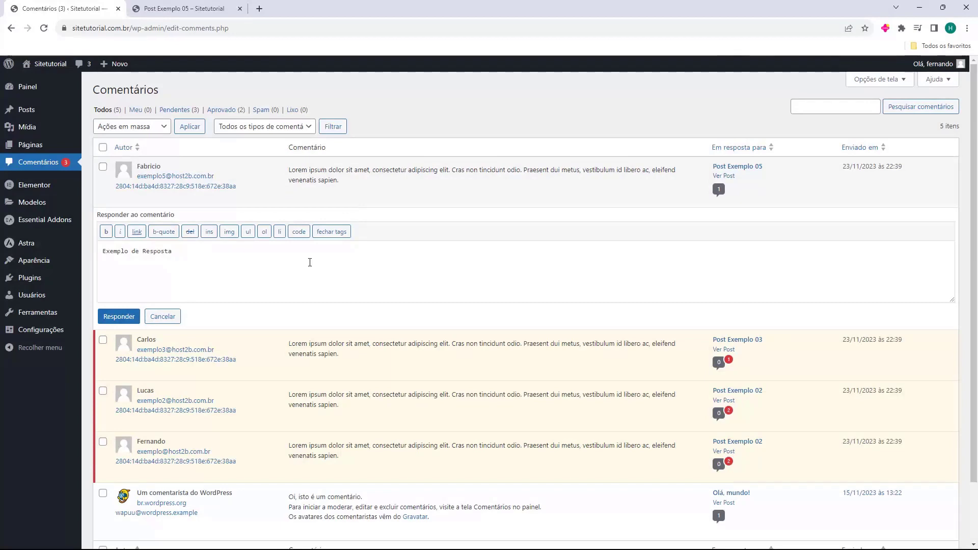
{"action": "left_click", "coordinate": [120, 319]}
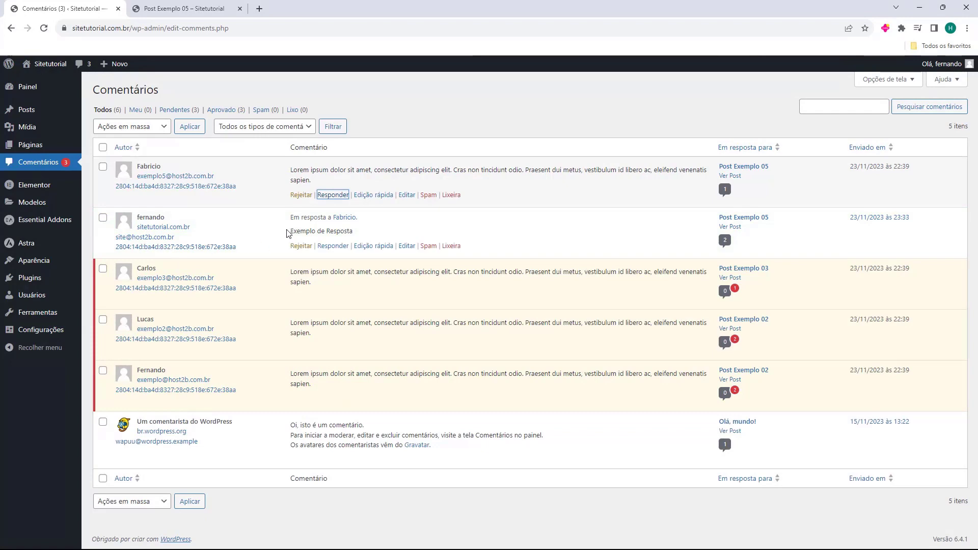
{"action": "left_click", "coordinate": [178, 9]}
{"action": "left_click", "coordinate": [44, 28]}
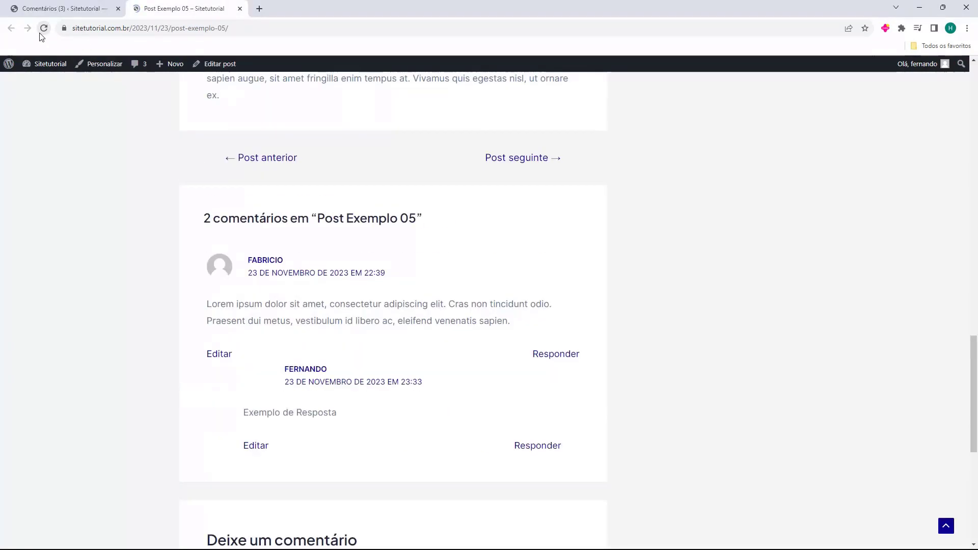
{"action": "scroll", "coordinate": [227, 239], "scroll_direction": "down", "scroll_amount": 1}
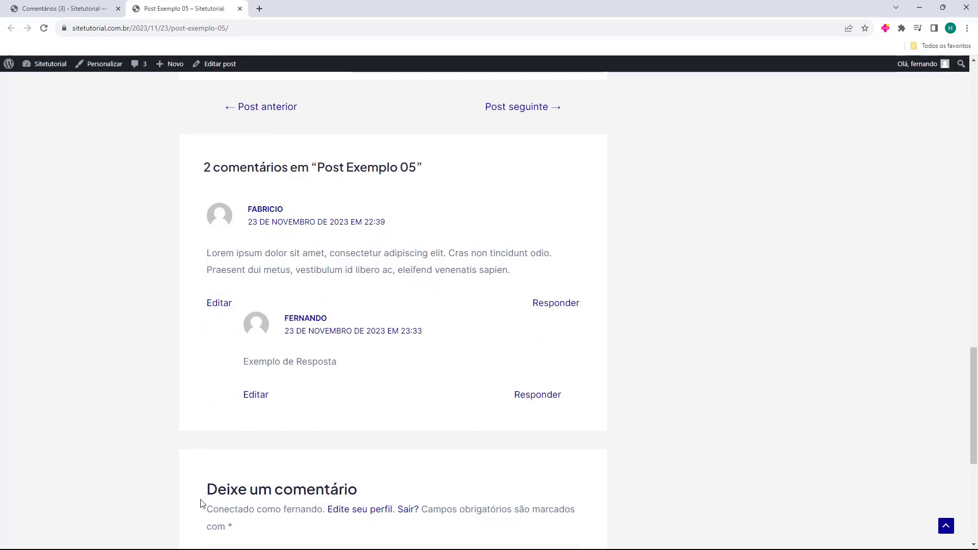
Approve the pending comment on Post Exemplo 03 and mark the first pending comment on Post Exemplo 02 as spam, checking the spam list
{"action": "key", "text": "ctrl+Tab"}
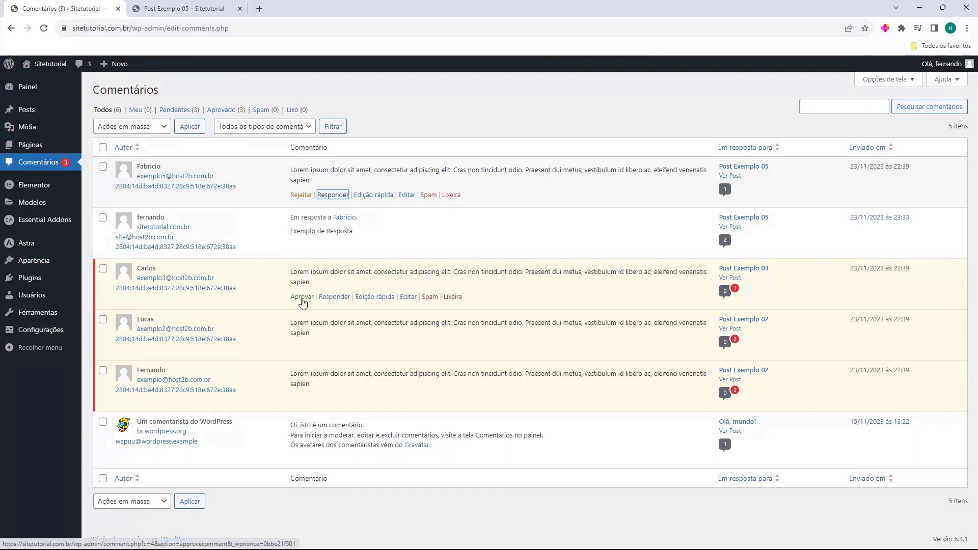
{"action": "left_click", "coordinate": [303, 298]}
{"action": "left_click", "coordinate": [426, 349]}
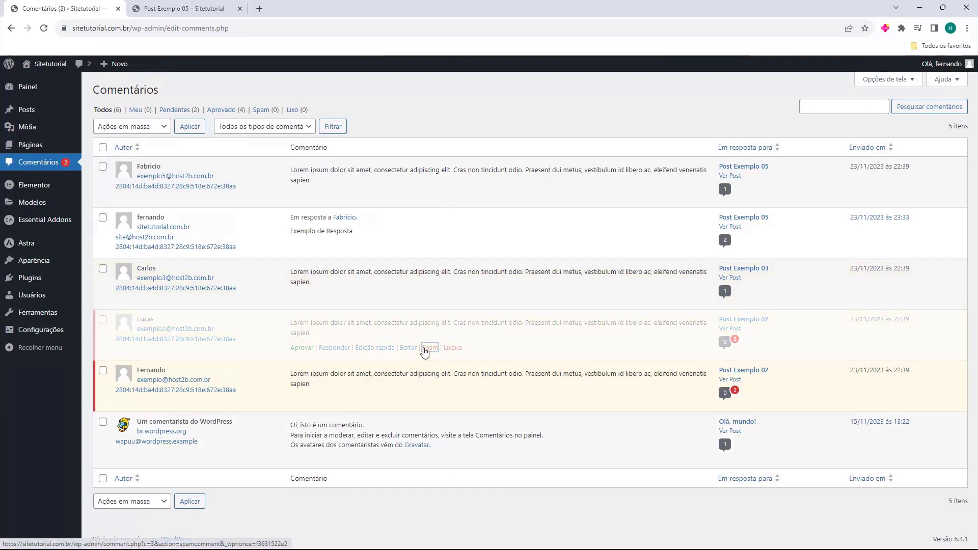
{"action": "left_click", "coordinate": [261, 110]}
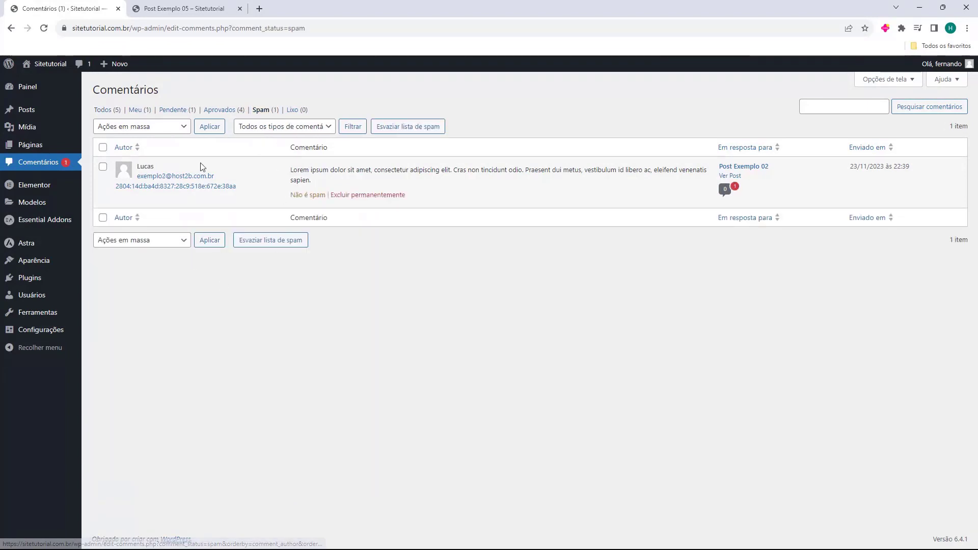
{"action": "left_click", "coordinate": [104, 110]}
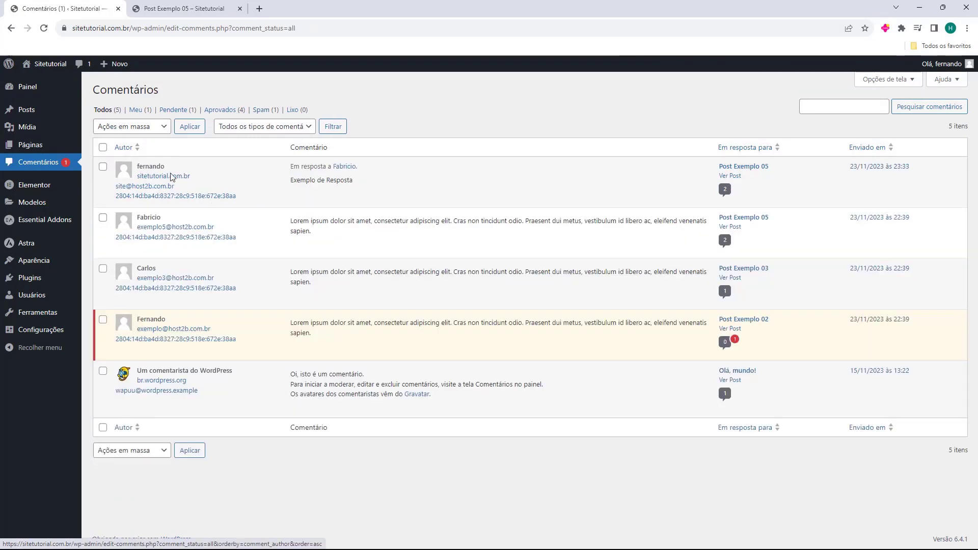
Move the remaining pending comment on Post Exemplo 02 to the trash, check the trash list and return to all comments
{"action": "left_click", "coordinate": [451, 348]}
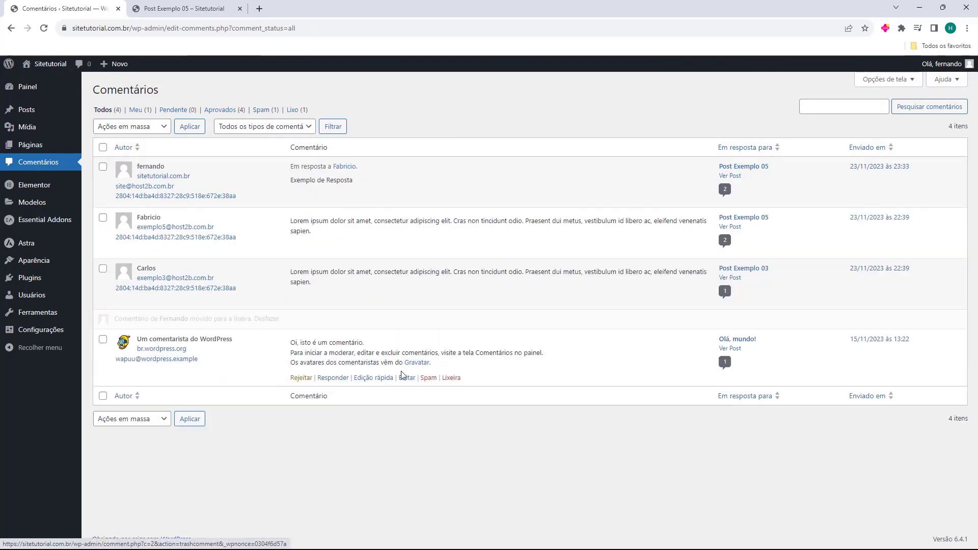
{"action": "left_click", "coordinate": [292, 111]}
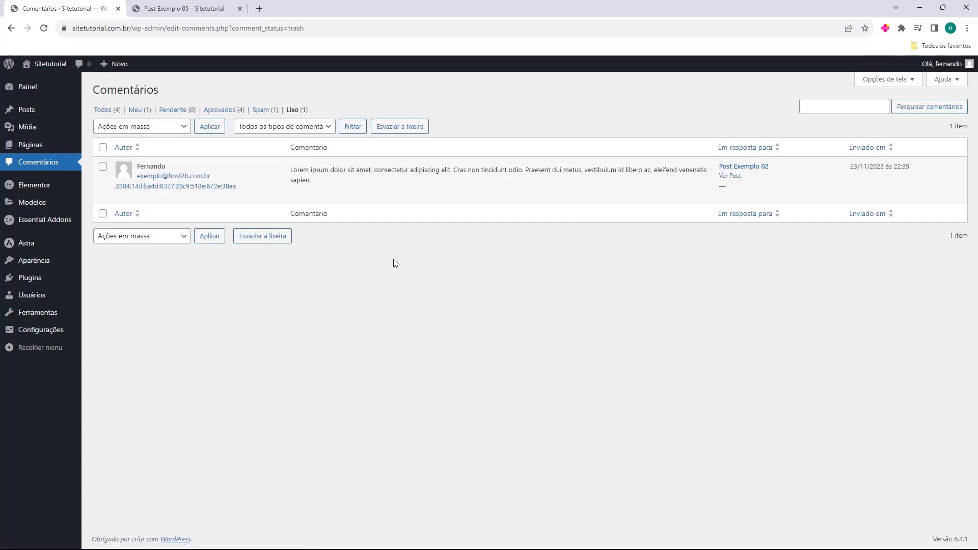
{"action": "left_click", "coordinate": [105, 111]}
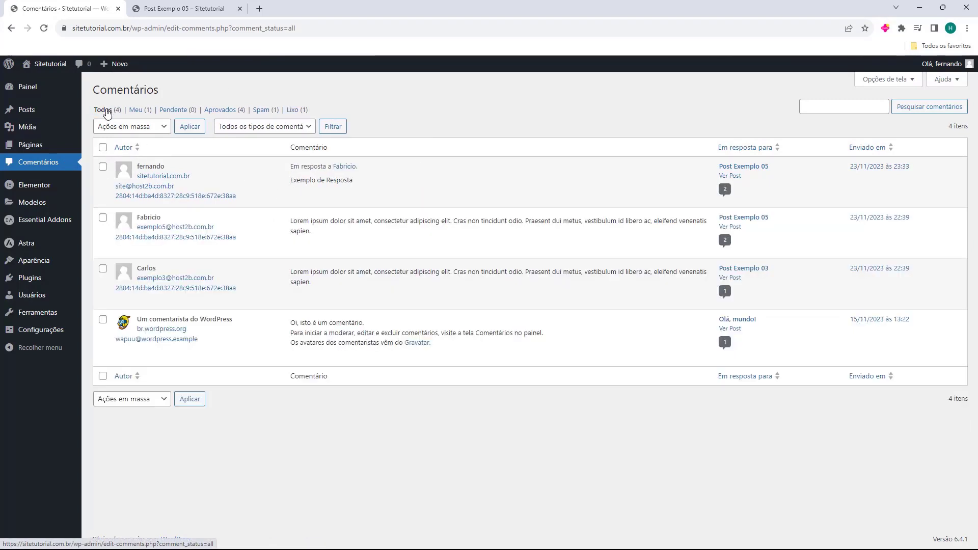